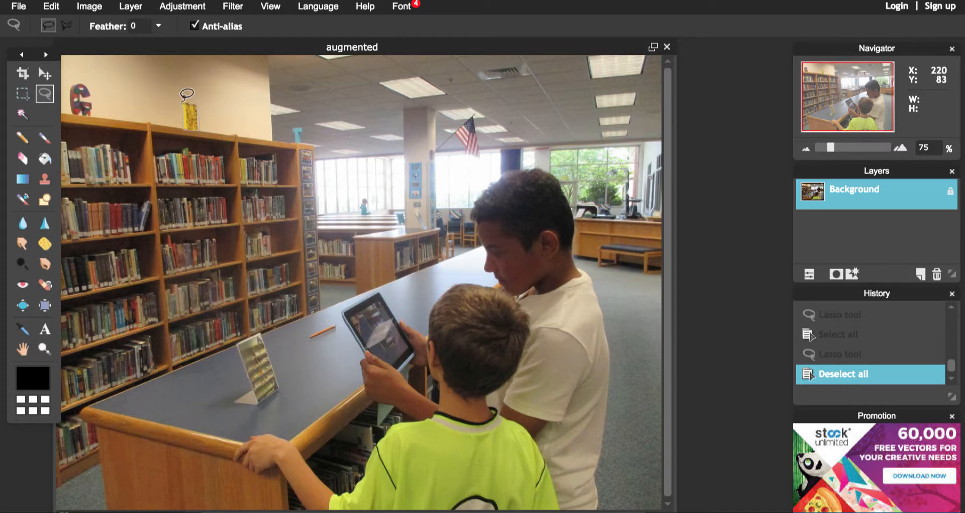
- Lasso the yellow letter on the bookcase, add the red letter to the selection and subtract it again, and clear the selection
left_click_drag(200, 96, 202, 98)
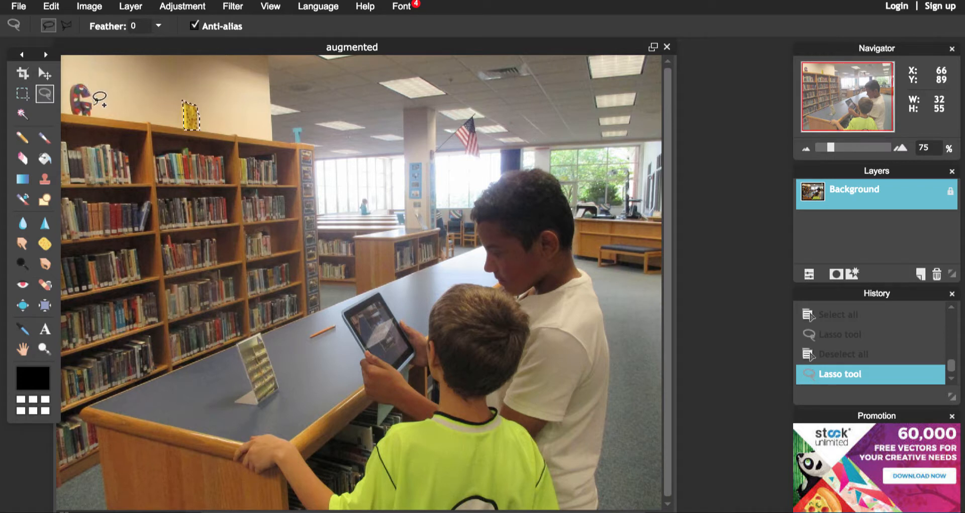
mouse_move(94, 117)
left_mouse_down()
mouse_move(77, 118)
mouse_move(69, 103)
mouse_move(85, 85)
left_mouse_up()
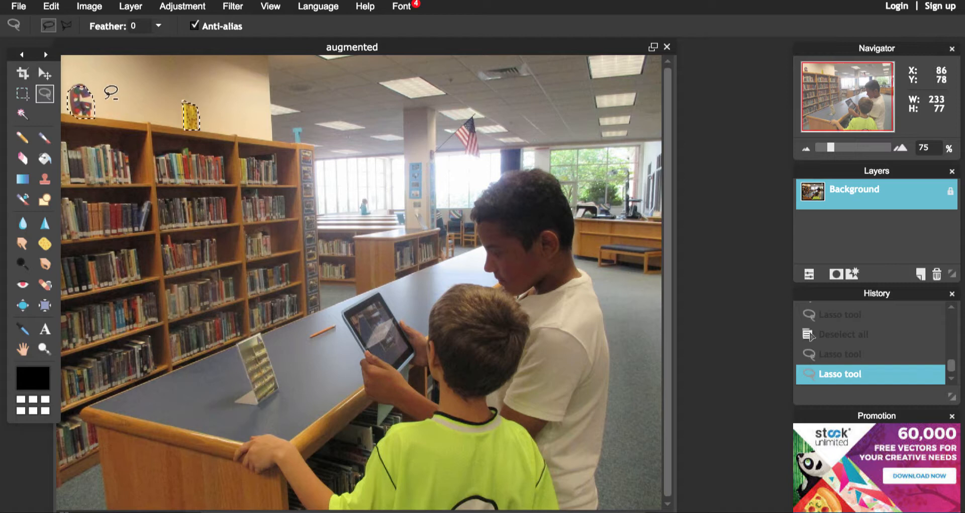
mouse_move(97, 88)
left_mouse_down()
mouse_move(80, 75)
mouse_move(65, 98)
mouse_move(75, 122)
mouse_move(99, 119)
mouse_move(105, 95)
mouse_move(96, 76)
left_mouse_up()
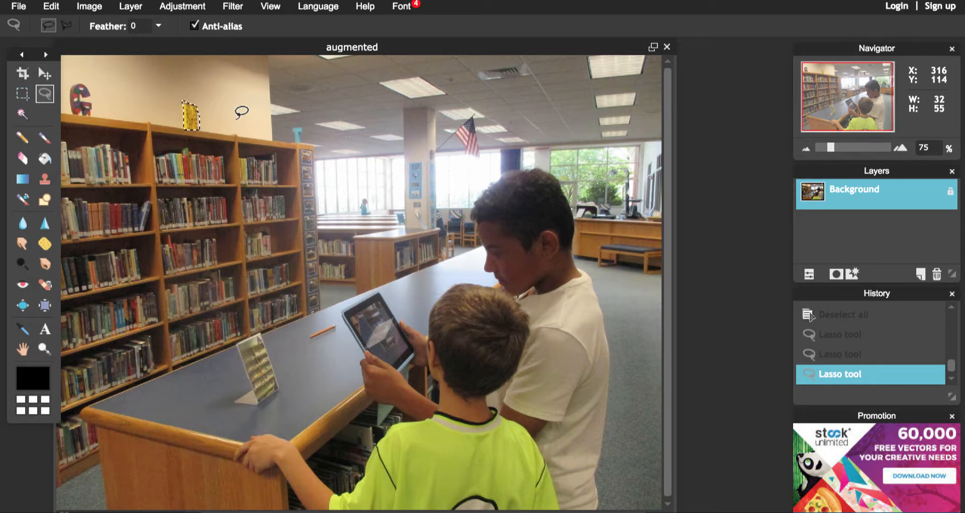
key("ctrl+d")
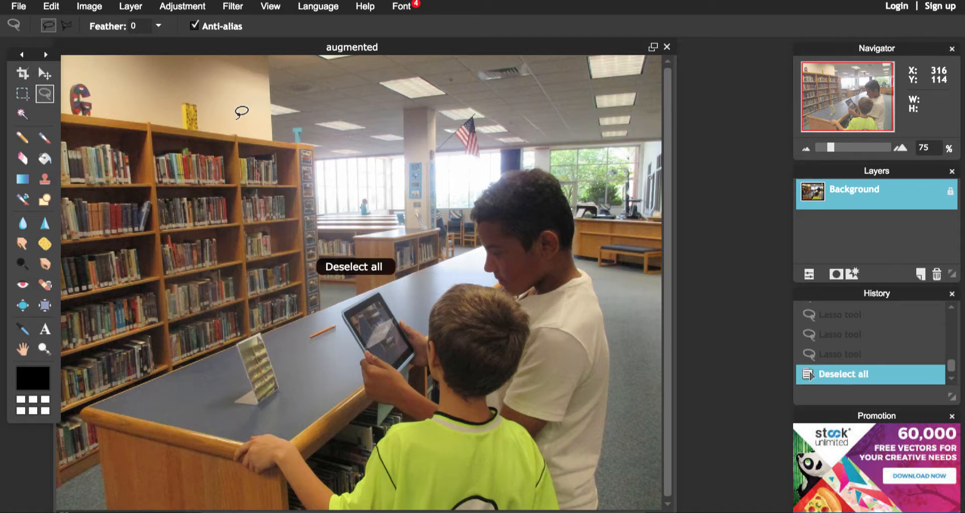
- Lasso the upper front edge of the taller boy's hair with a feather of 10
left_click(48, 350)
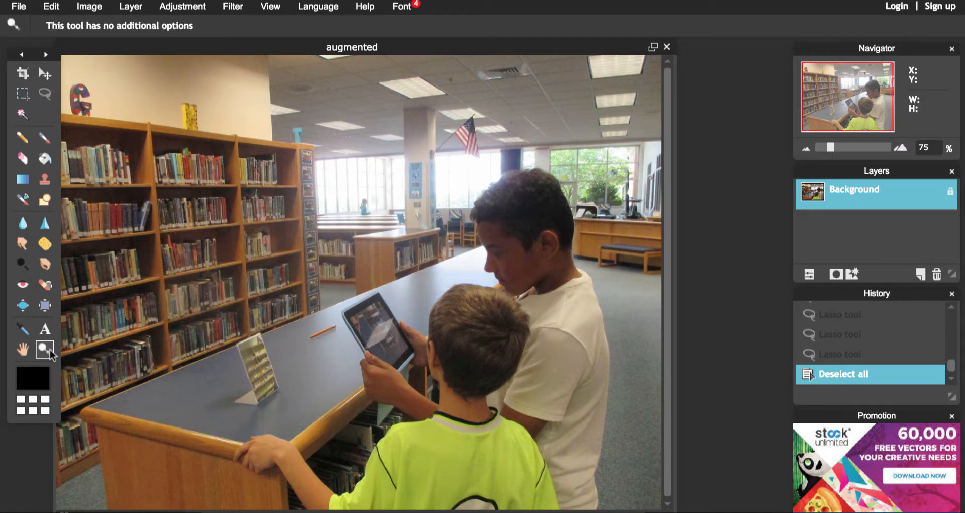
left_click(517, 249)
left_click(563, 240)
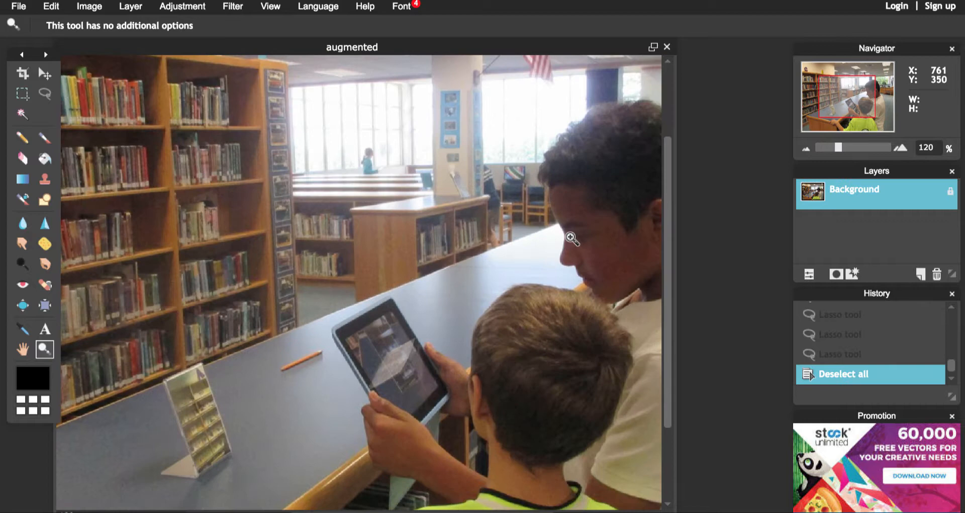
left_click(625, 221)
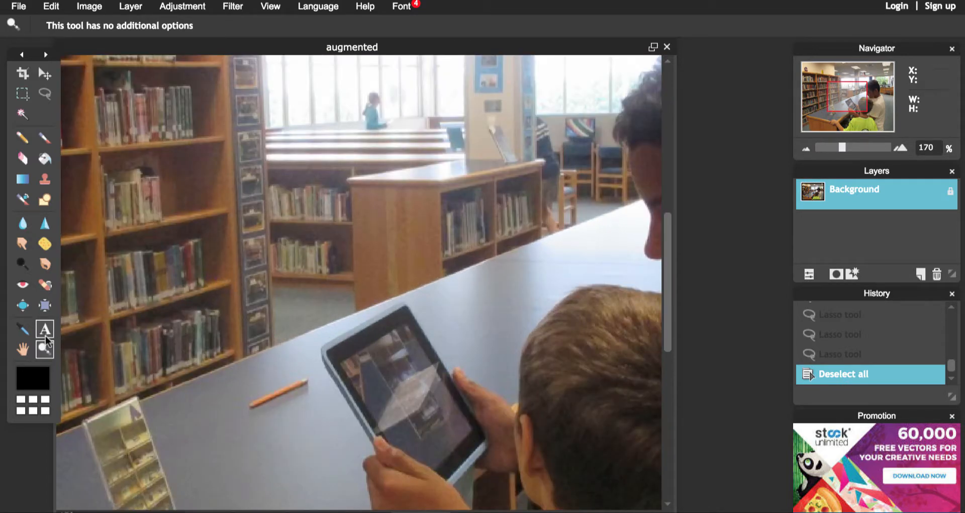
left_click(22, 351)
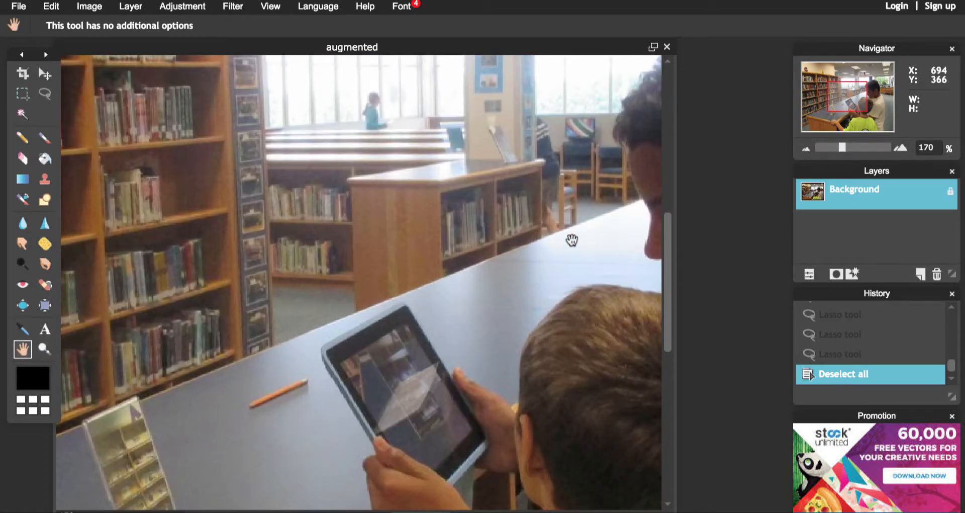
left_click_drag(571, 239, 273, 297)
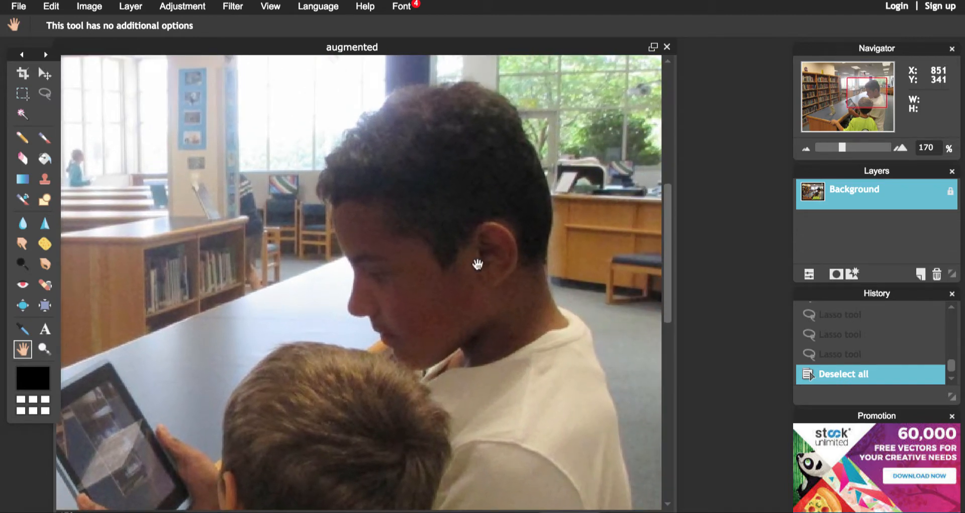
left_click_drag(478, 263, 450, 282)
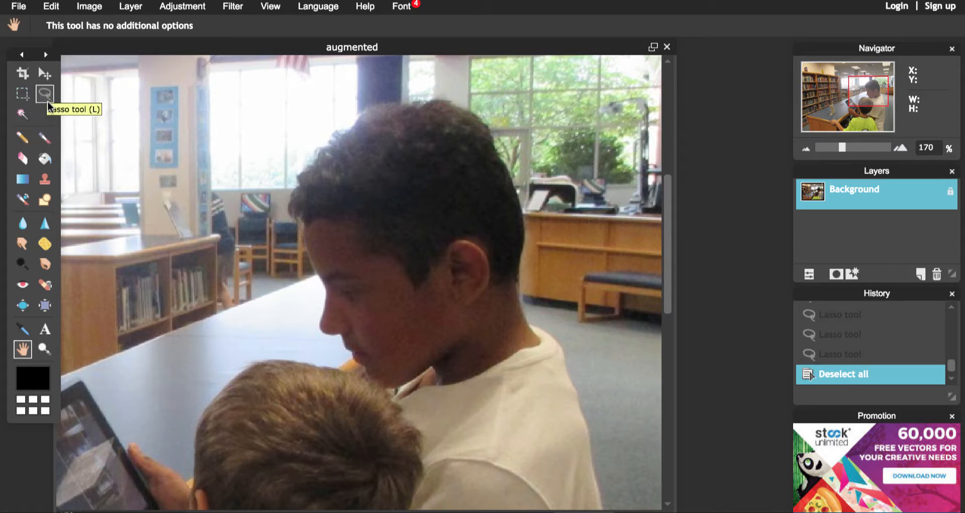
left_click(45, 349)
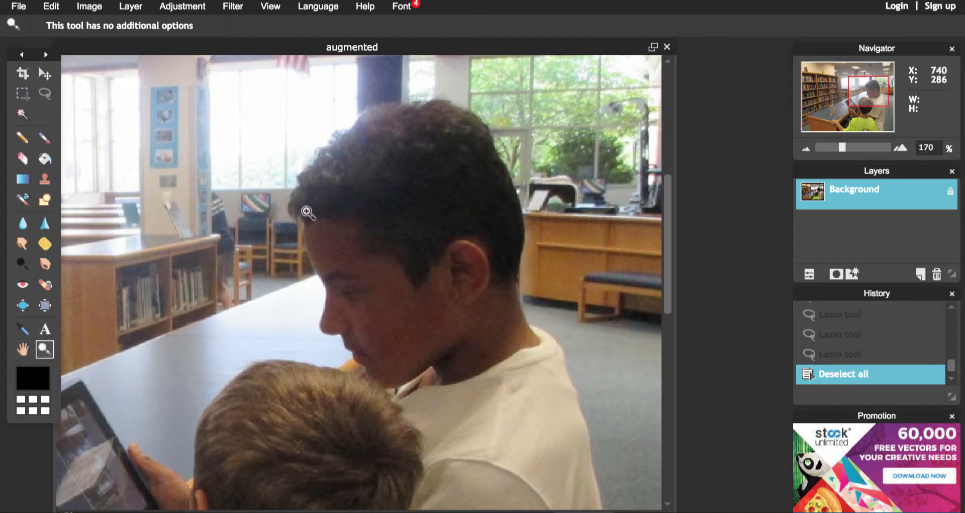
left_click(359, 153)
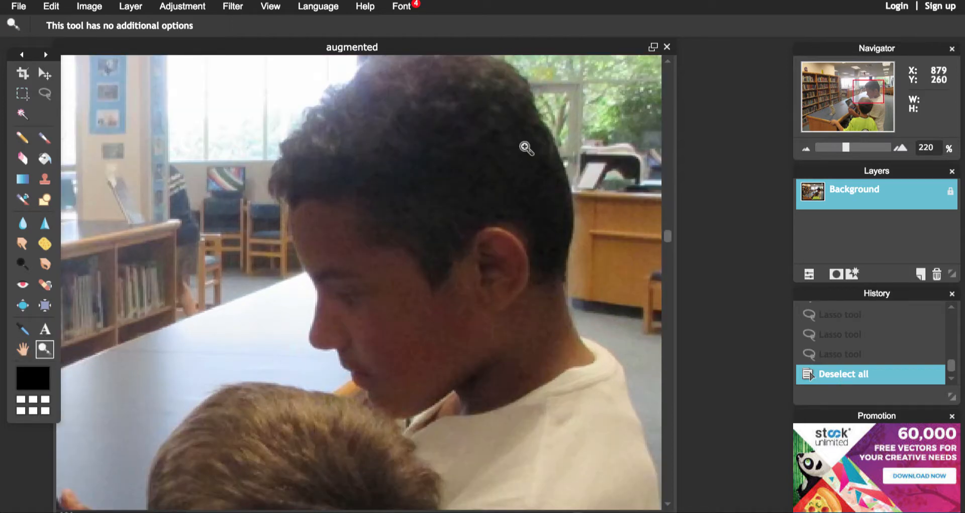
left_click_drag(671, 240, 671, 225)
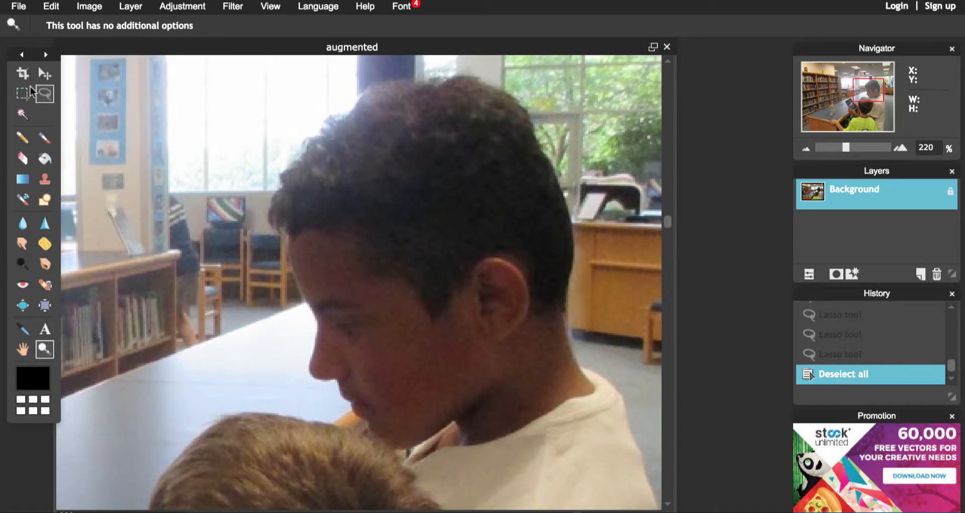
left_click(44, 96)
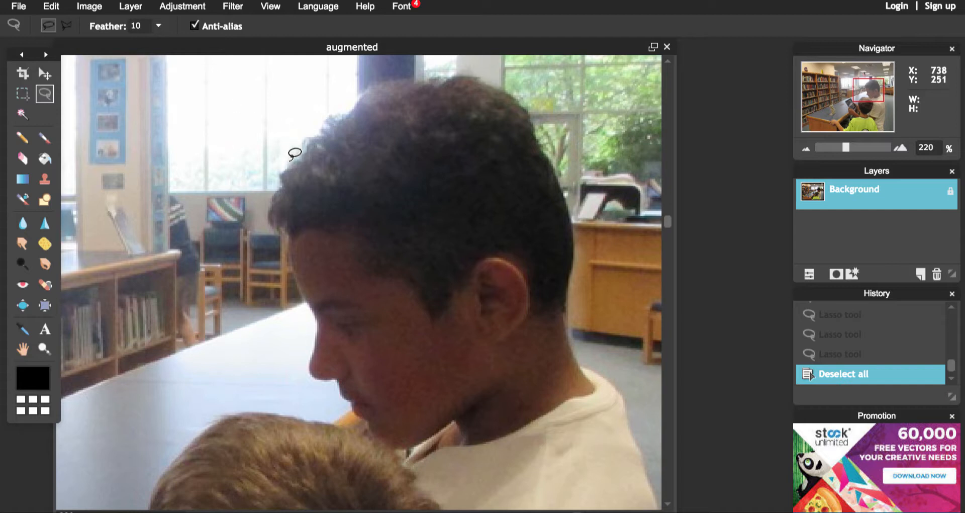
mouse_move(290, 157)
left_mouse_down()
mouse_move(361, 95)
mouse_move(407, 78)
left_mouse_up()
left_click_drag(486, 74, 490, 74)
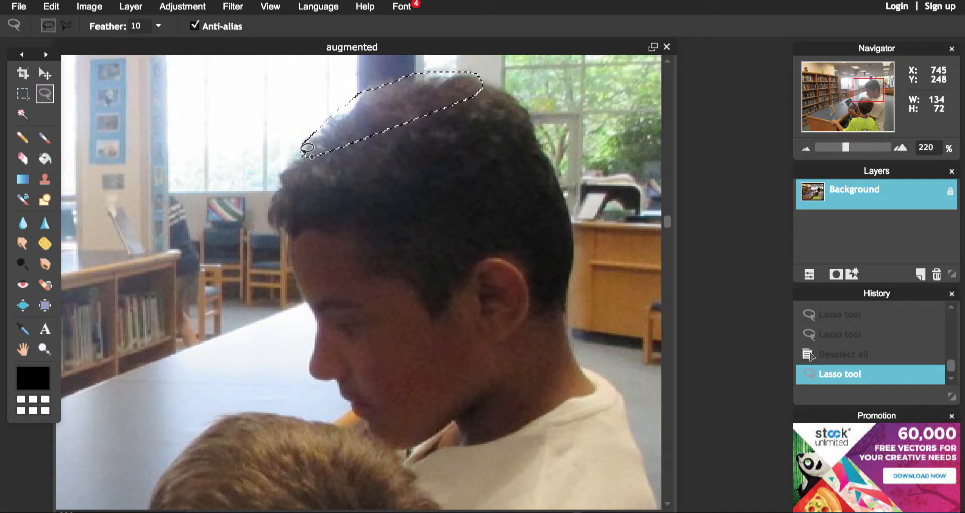
- Add the boy's face, chin, neck and the back of his head to the lasso selection
mouse_move(305, 150)
left_mouse_down()
mouse_move(274, 224)
mouse_move(316, 313)
mouse_move(313, 378)
mouse_move(338, 379)
mouse_move(361, 415)
mouse_move(384, 386)
mouse_move(389, 253)
mouse_move(352, 126)
left_mouse_up()
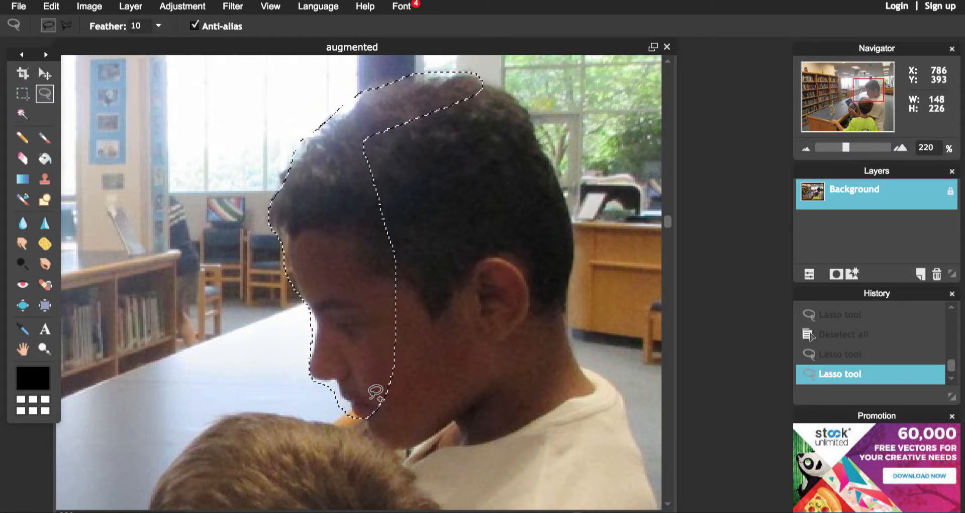
mouse_move(364, 413)
left_mouse_down()
mouse_move(389, 443)
mouse_move(414, 445)
mouse_move(445, 418)
mouse_move(458, 415)
mouse_move(473, 438)
mouse_move(588, 395)
mouse_move(593, 385)
mouse_move(566, 332)
mouse_move(582, 237)
left_mouse_up()
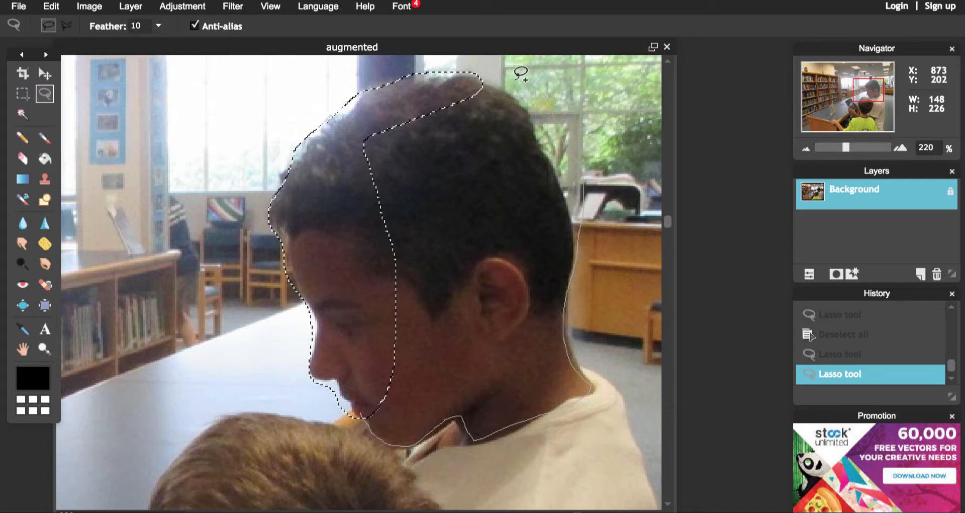
left_click_drag(463, 69, 460, 76)
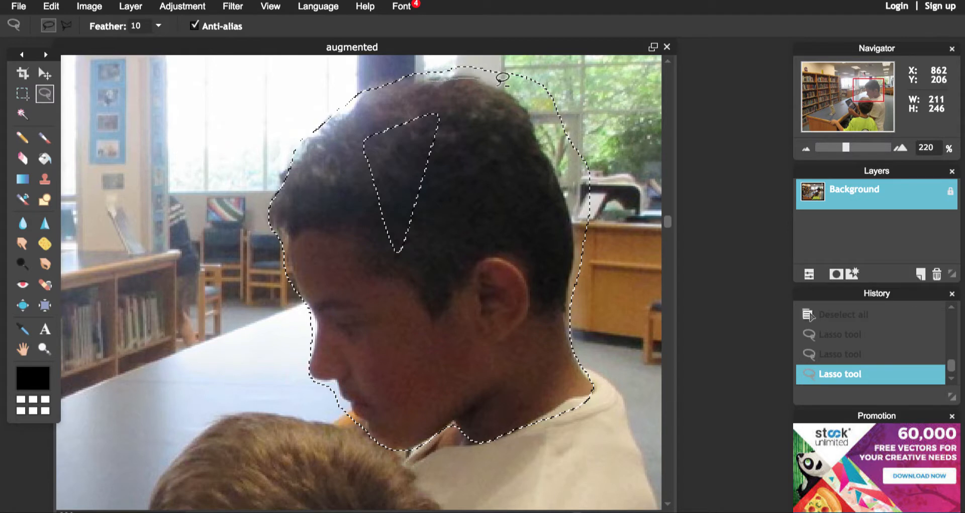
- Refine the head selection by subtracting excess background behind the hair and along the nose, and adding the unselected gap inside the hair
left_click_drag(515, 103, 531, 118)
mouse_move(556, 166)
left_mouse_down()
mouse_move(575, 221)
mouse_move(573, 294)
mouse_move(585, 307)
mouse_move(618, 268)
mouse_move(620, 202)
mouse_move(611, 155)
mouse_move(573, 79)
mouse_move(548, 60)
mouse_move(514, 57)
mouse_move(392, 73)
left_mouse_up()
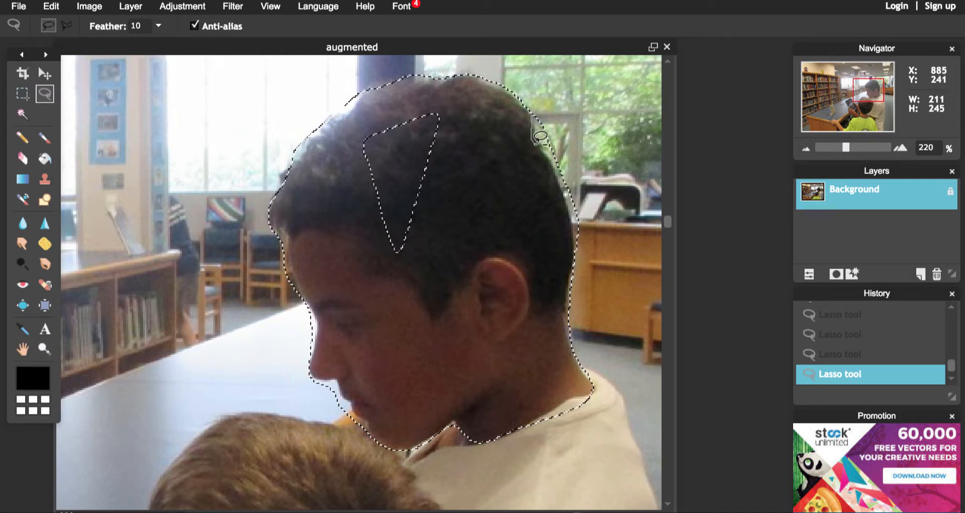
mouse_move(536, 142)
left_mouse_down()
mouse_move(550, 159)
mouse_move(577, 147)
left_mouse_up()
left_click_drag(549, 104, 541, 101)
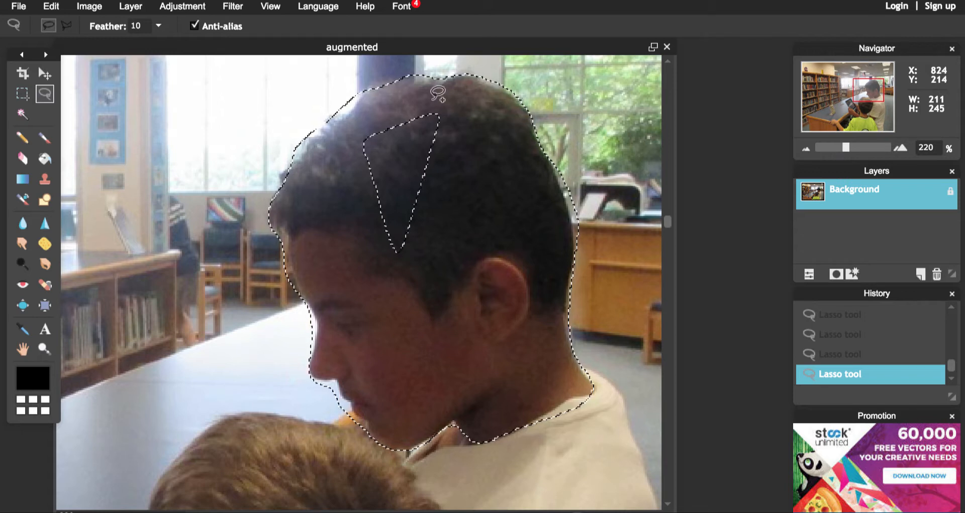
mouse_move(432, 101)
left_mouse_down()
mouse_move(362, 127)
mouse_move(350, 153)
mouse_move(351, 211)
mouse_move(388, 275)
mouse_move(442, 224)
mouse_move(448, 86)
mouse_move(430, 96)
left_mouse_up()
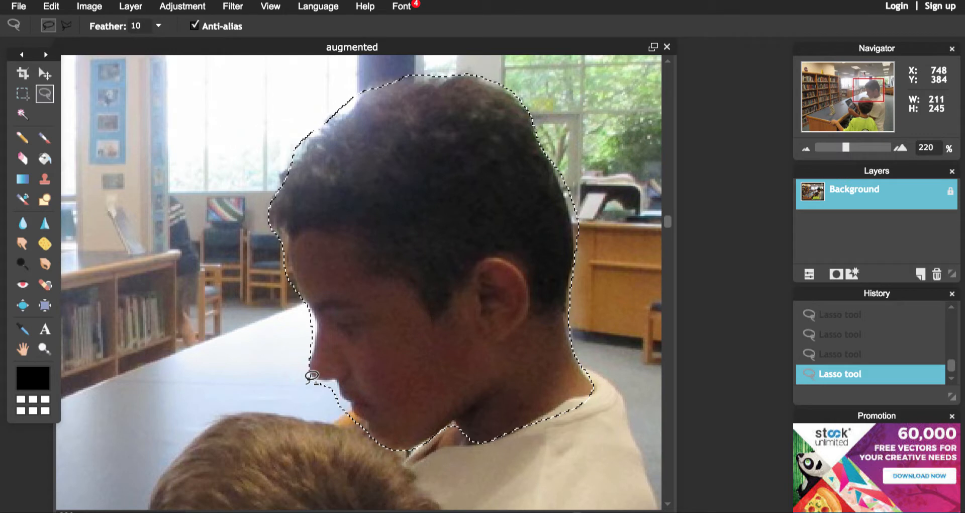
mouse_move(343, 387)
left_mouse_down()
mouse_move(374, 439)
mouse_move(368, 457)
mouse_move(315, 421)
mouse_move(311, 338)
left_mouse_up()
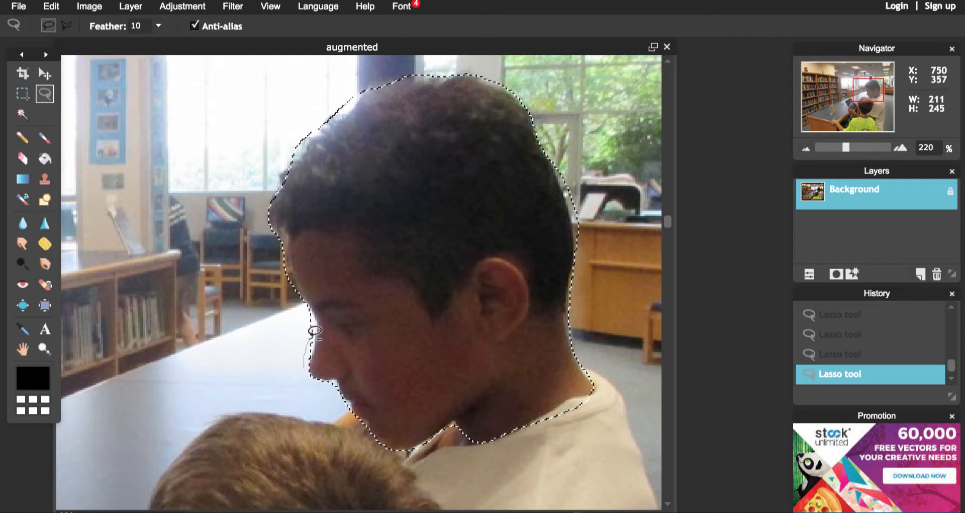
left_click_drag(295, 299, 293, 310)
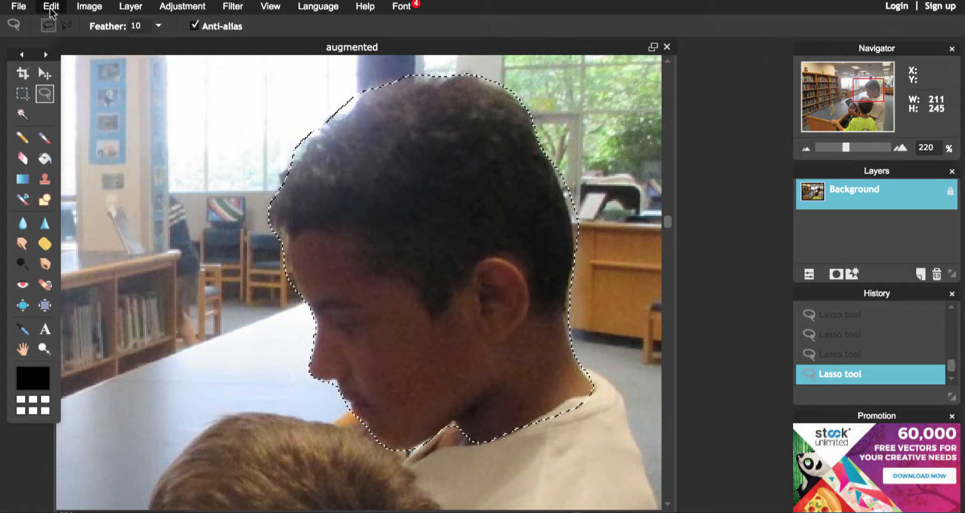
- Copy the selected head and create a new image with the 1024 x 768 preset
left_click(51, 6)
left_click(60, 71)
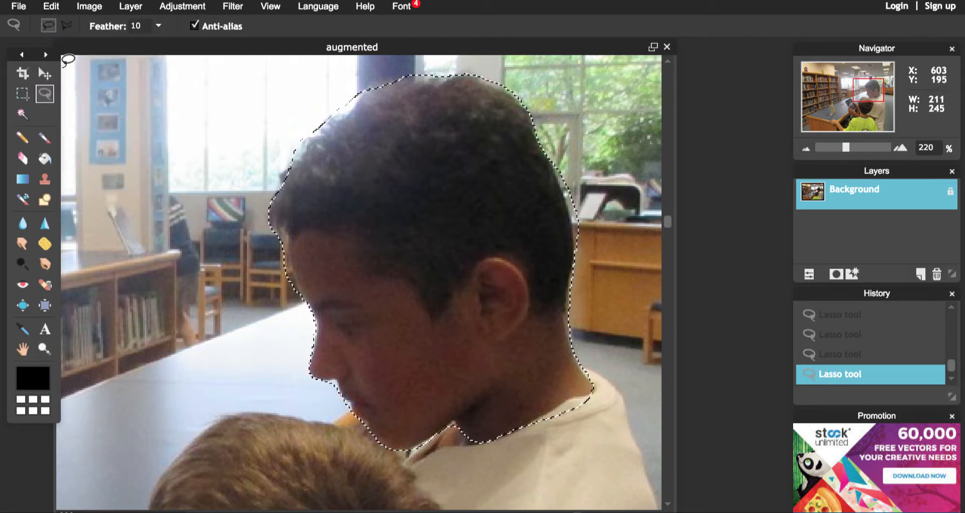
left_click(22, 9)
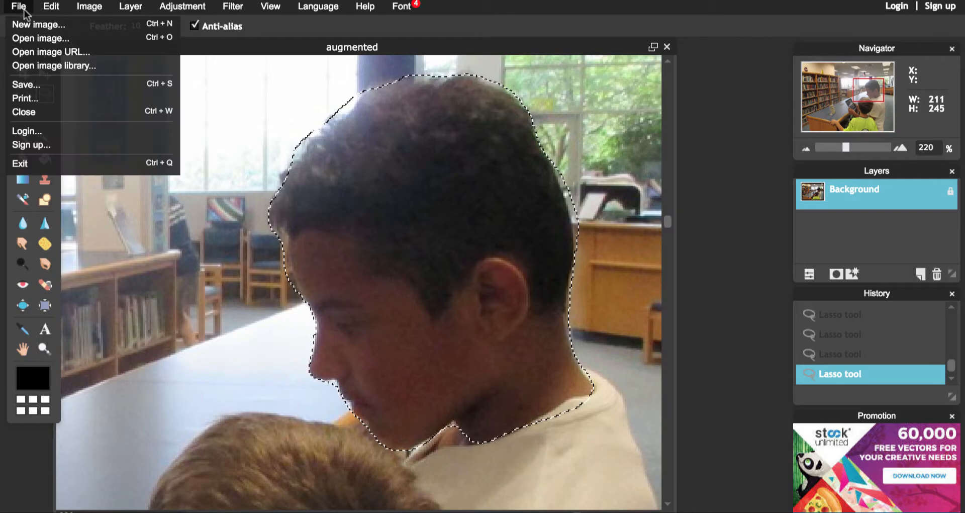
left_click(31, 25)
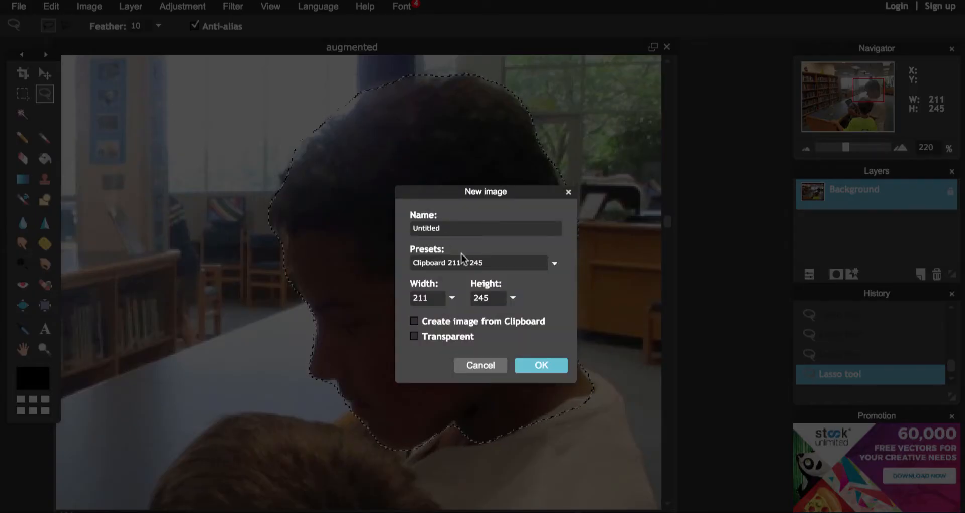
left_click(558, 266)
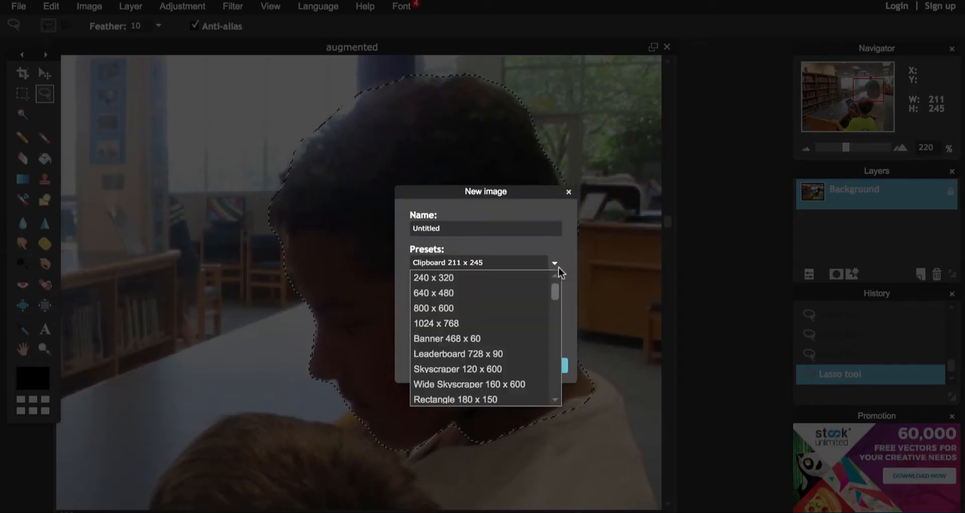
left_click(505, 325)
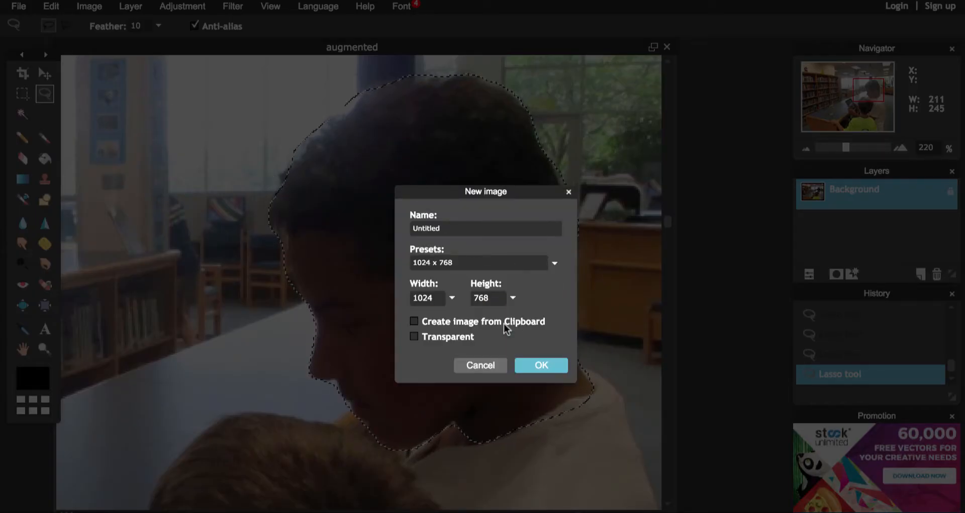
left_click(545, 363)
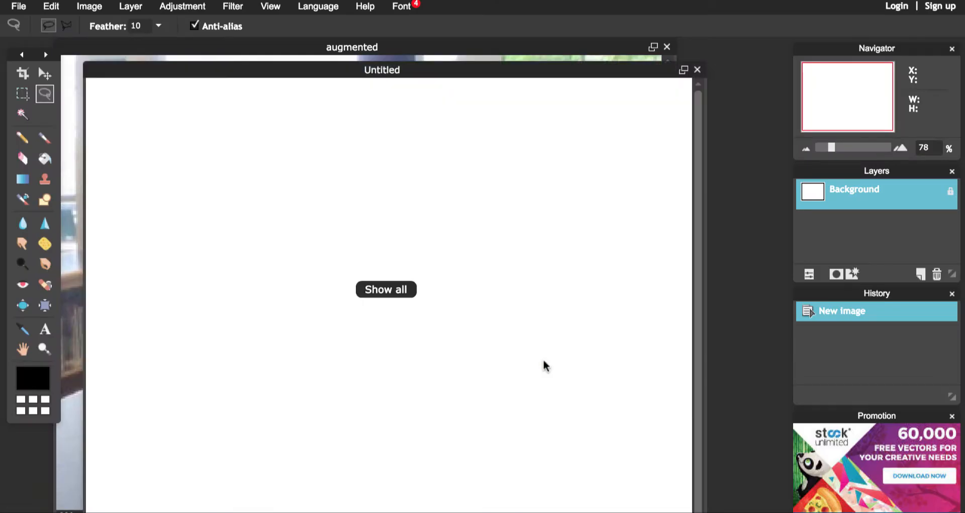
- Paste the copied head into the new image and inspect its feathered edges up close
left_click(51, 6)
left_click(65, 97)
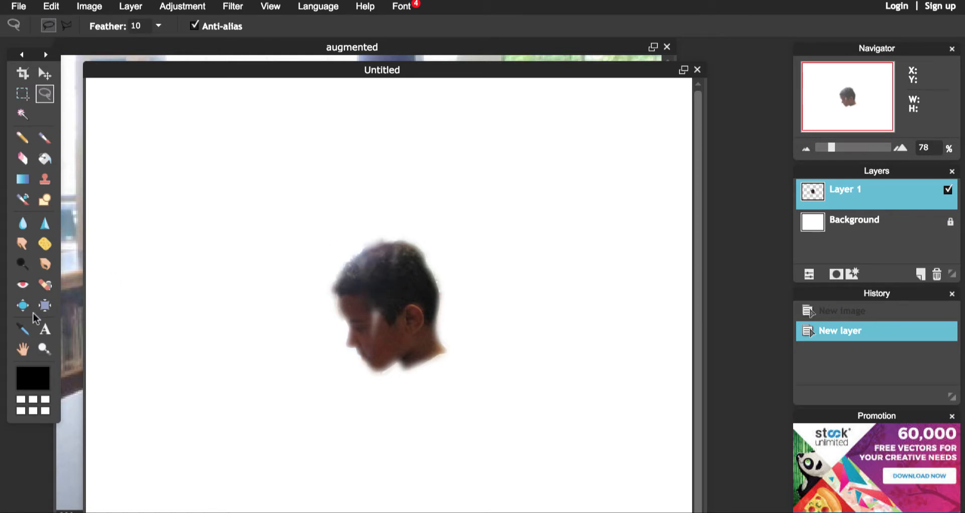
left_click(39, 347)
left_click(366, 274)
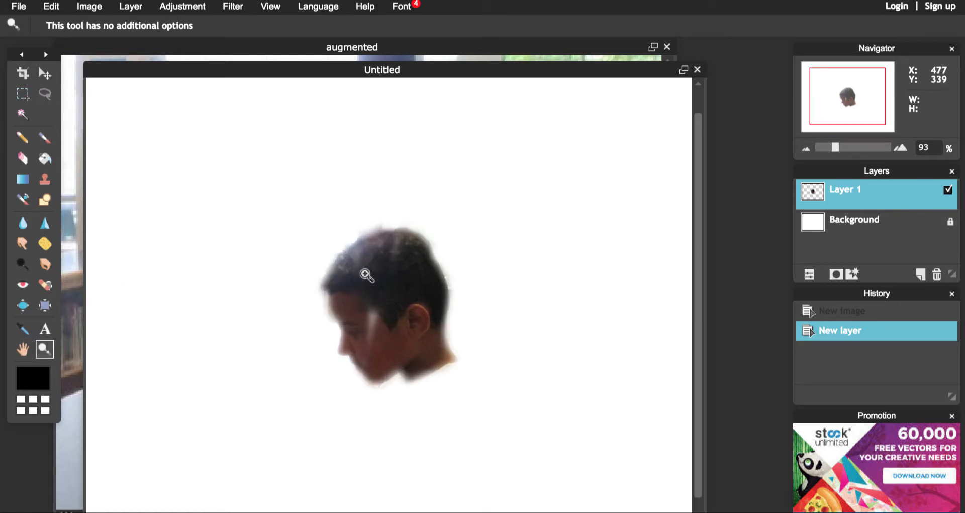
left_click(366, 275)
left_click(367, 274)
left_click(367, 274)
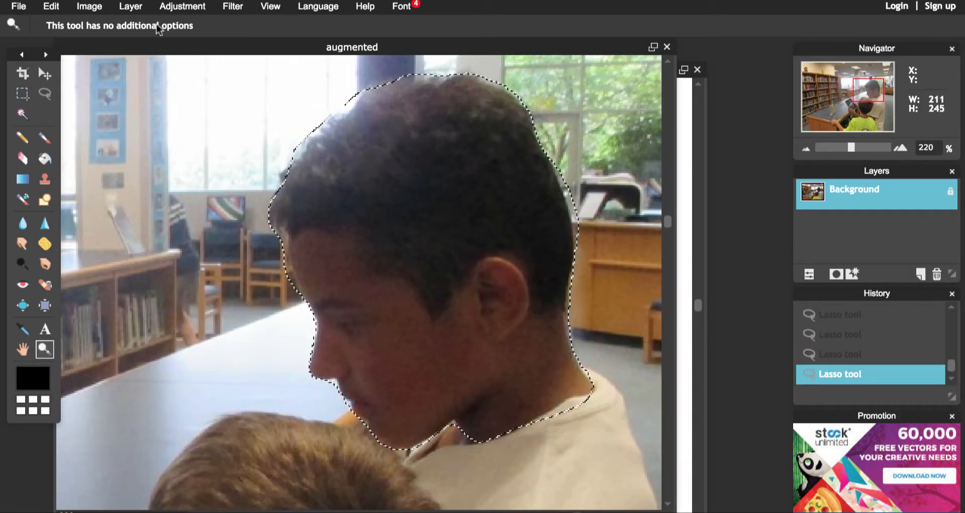
- Set the Lasso tool's feather to 5 in the augmented photo
left_click(45, 93)
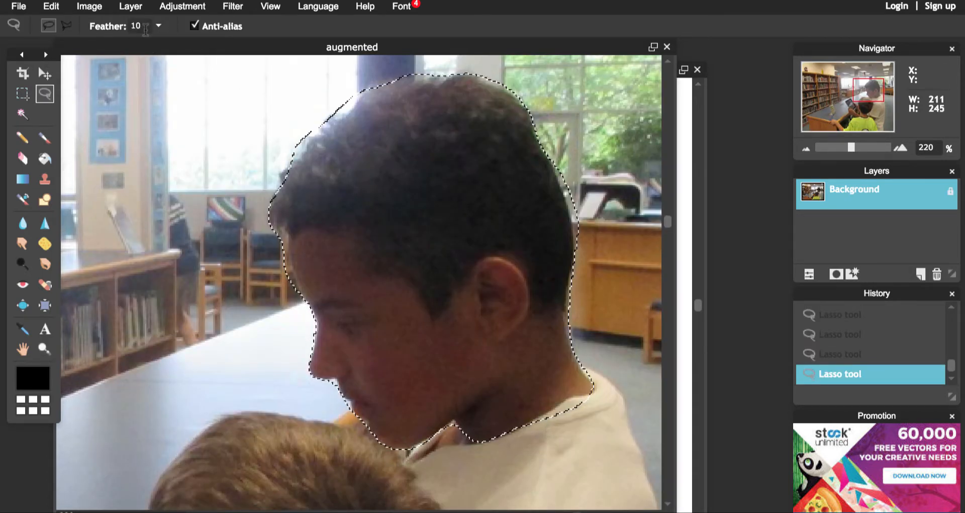
key("BackSpace")
key("BackSpace")
type("5")
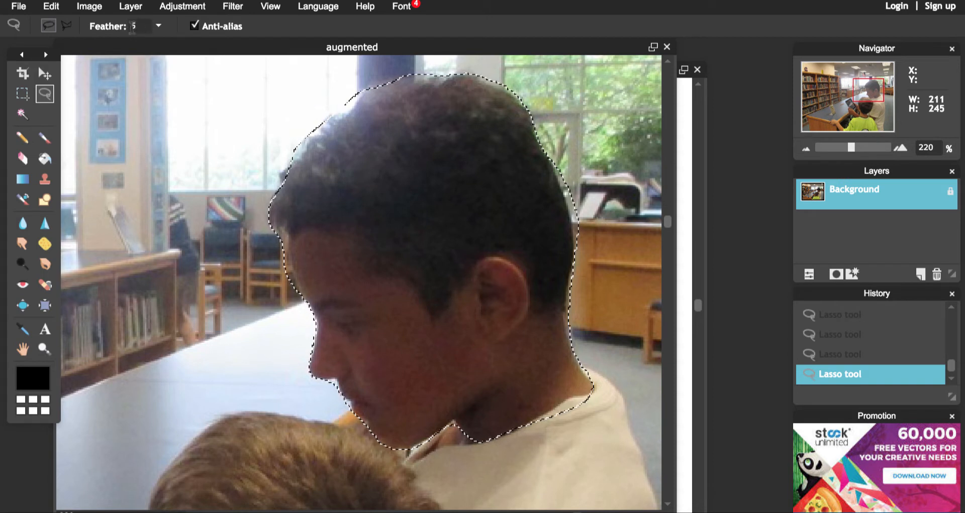
- Copy the head selection from the augmented photo again and paste it into the Untitled image
left_click(63, 6)
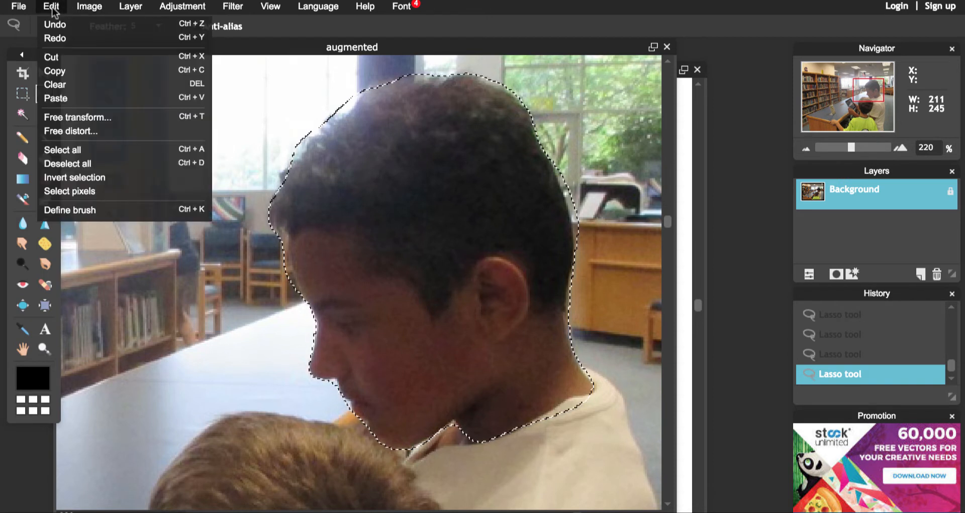
left_click(65, 70)
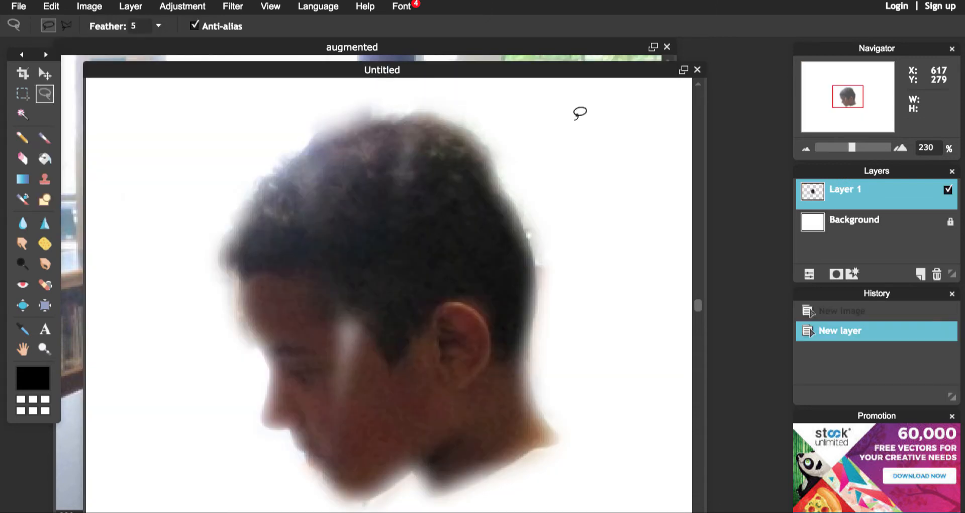
key("ctrl+v")
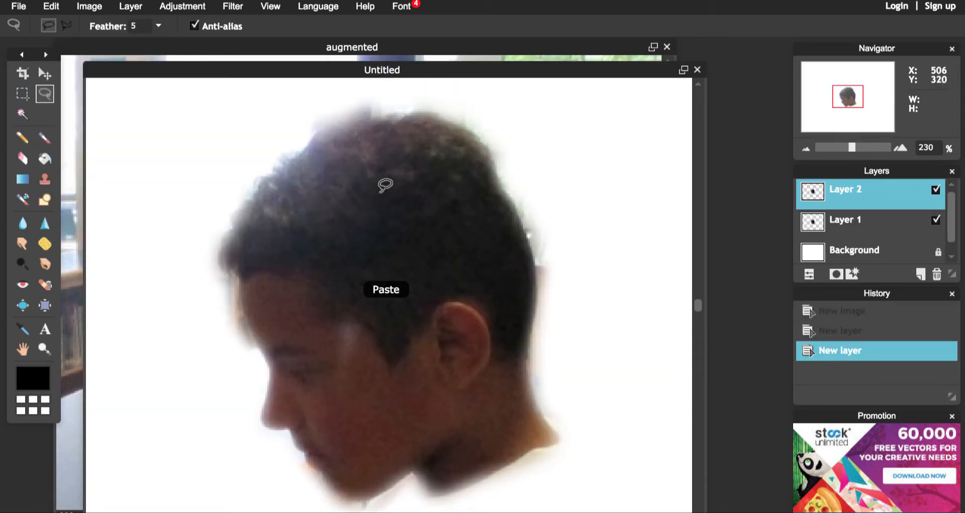